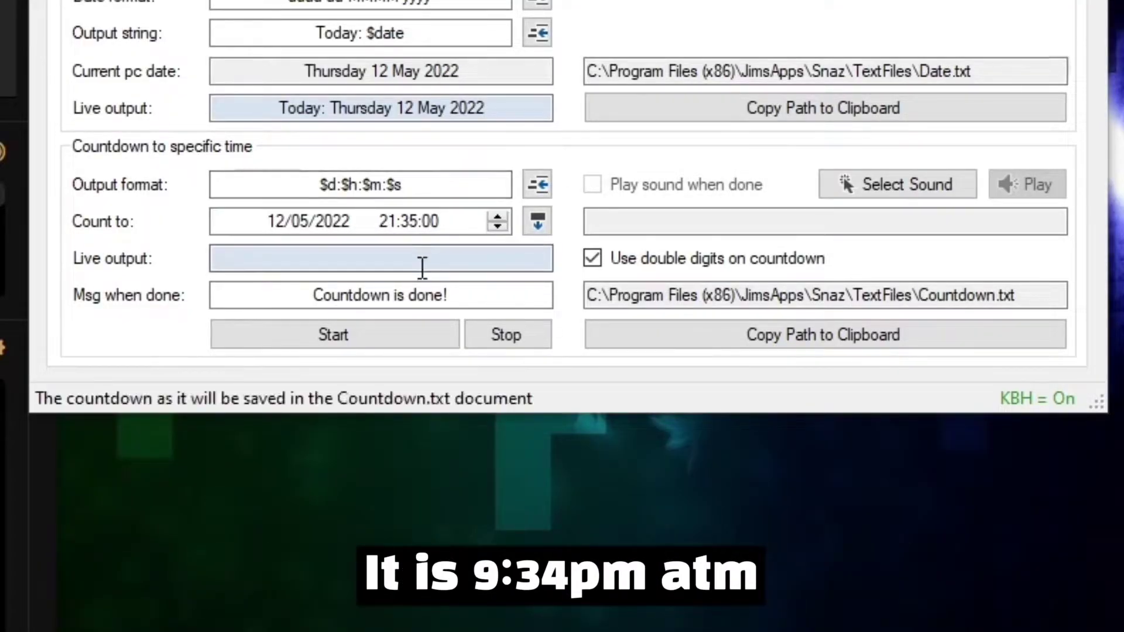
Set Snaz's countdown target to 21:40, start it, and copy the Countdown.txt path
{"action": "left_click", "coordinate": [413, 224]}
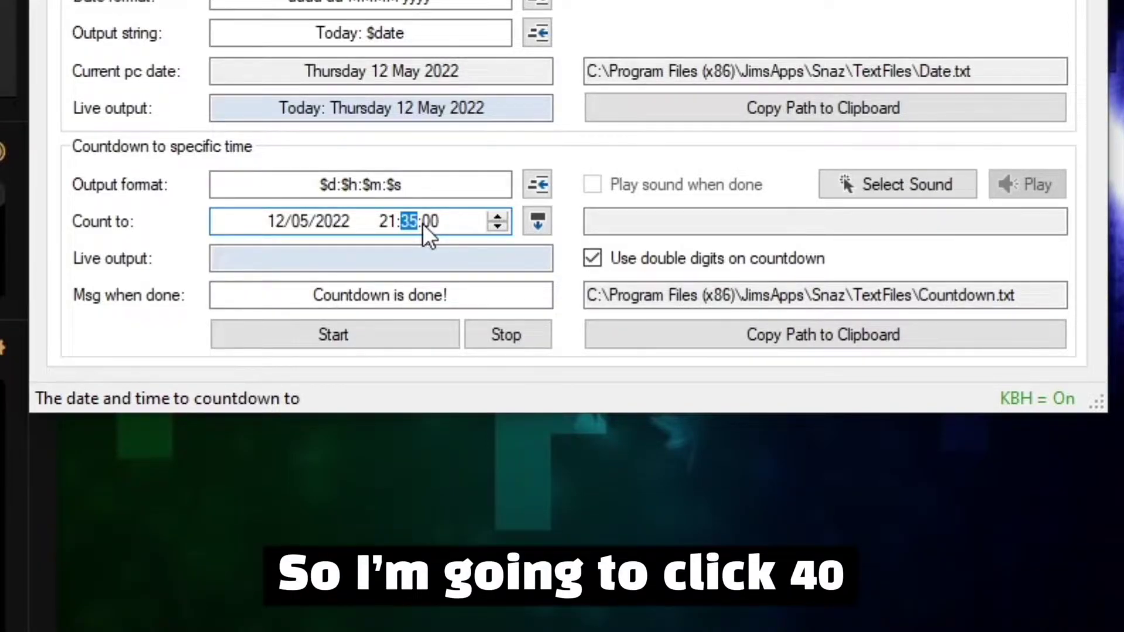
{"action": "type", "text": "40"}
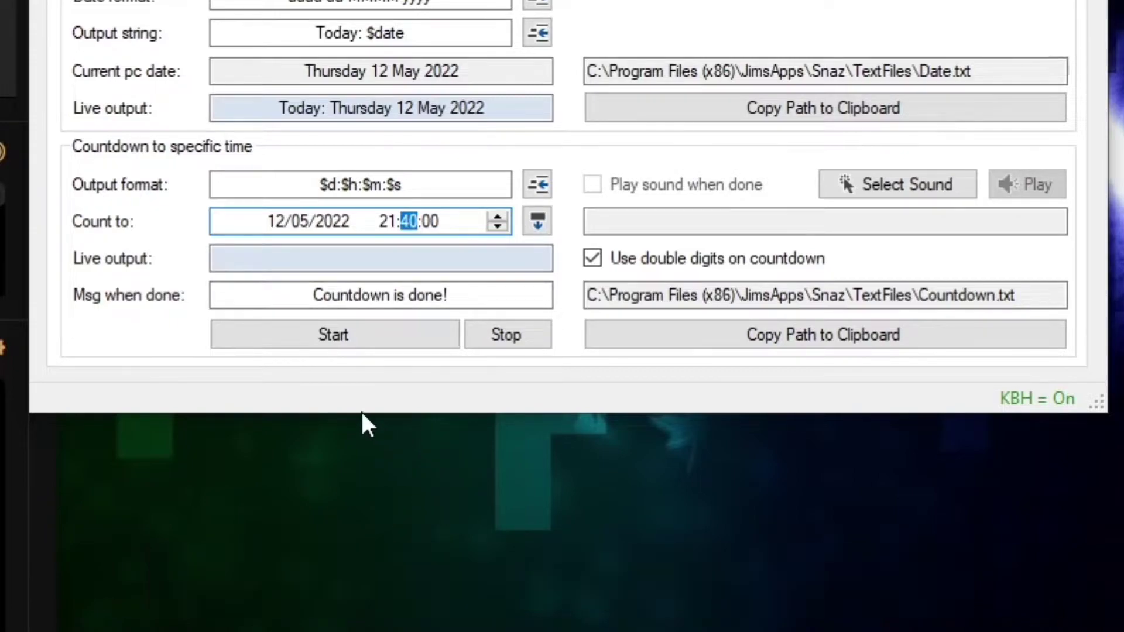
{"action": "left_click", "coordinate": [341, 343]}
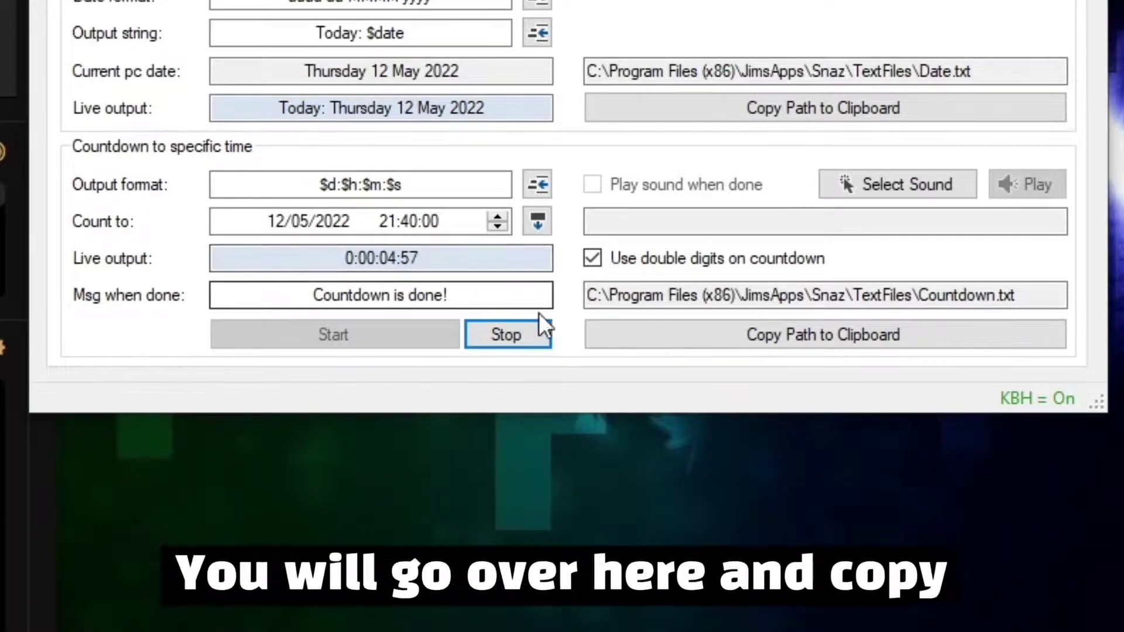
{"action": "left_click", "coordinate": [875, 336]}
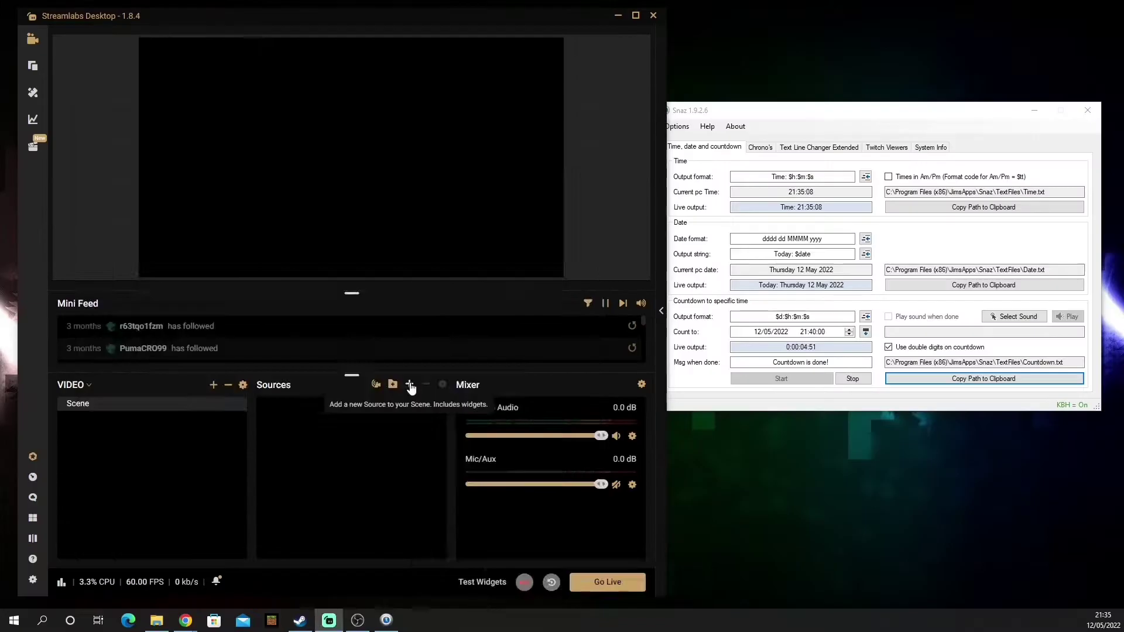
Add a Text (GDI+) source reading from the pasted Countdown.txt file path
{"action": "left_click", "coordinate": [407, 385]}
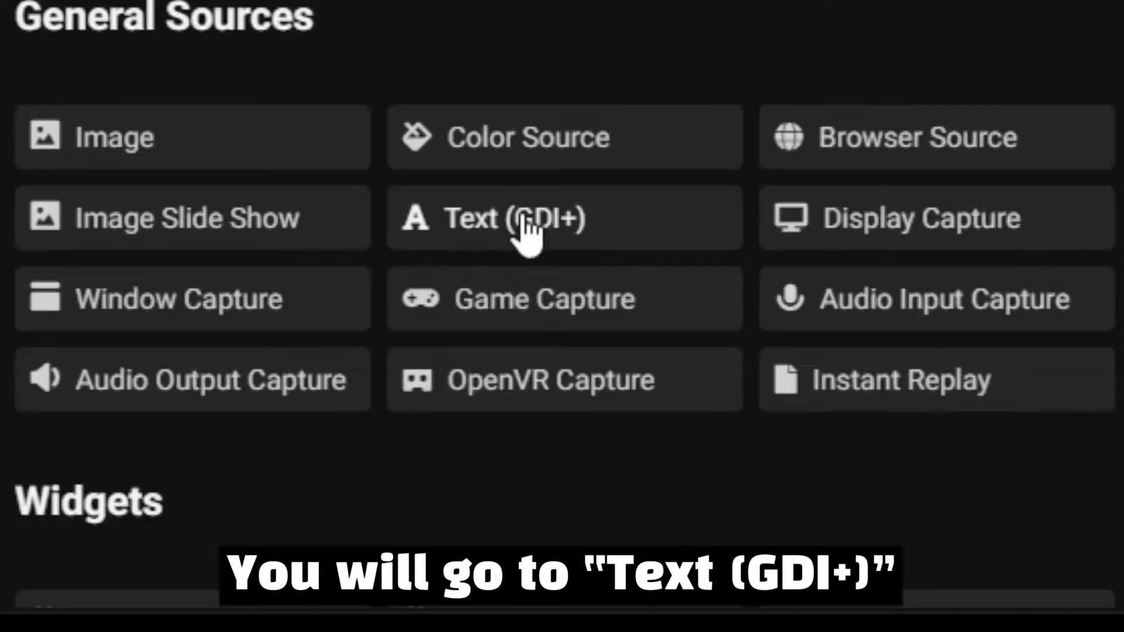
{"action": "left_click", "coordinate": [242, 363]}
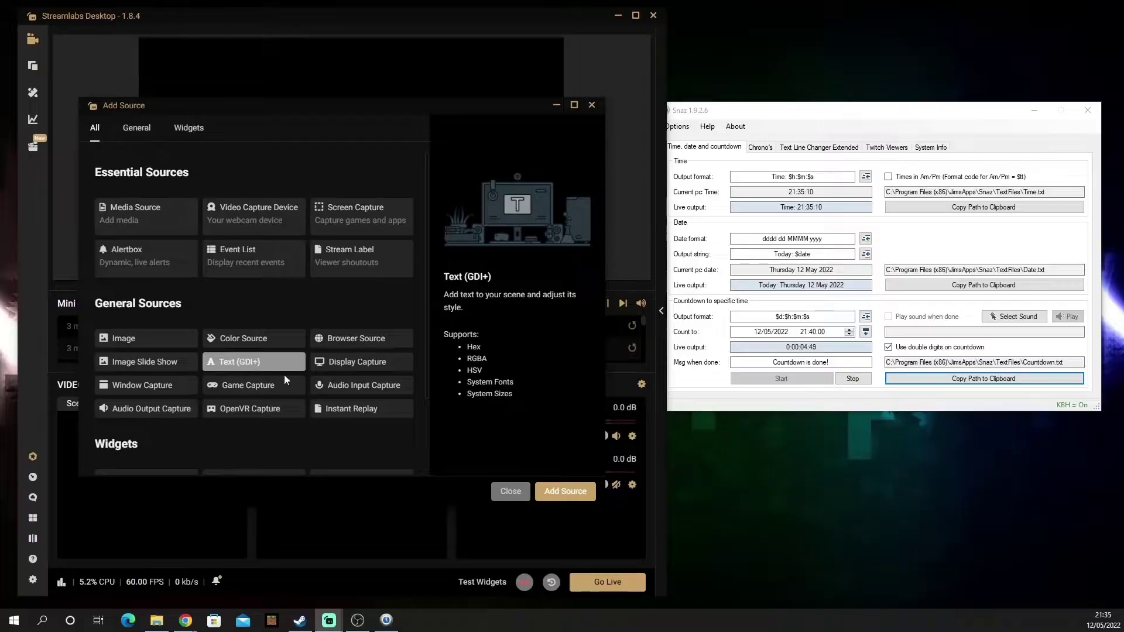
{"action": "left_click", "coordinate": [565, 491]}
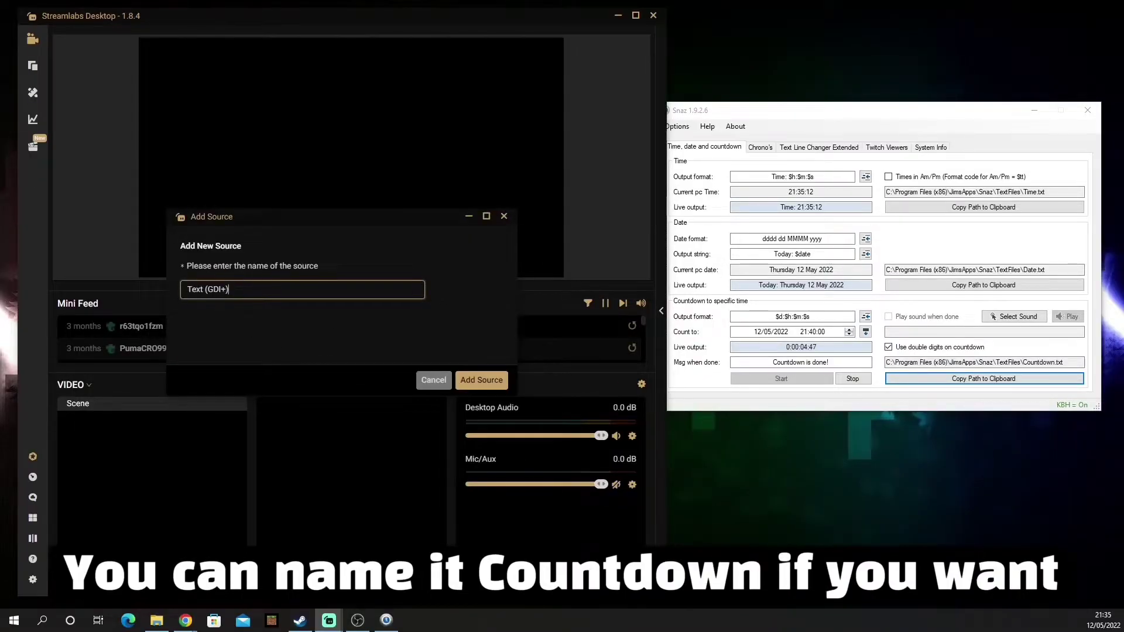
{"action": "left_click", "coordinate": [481, 381]}
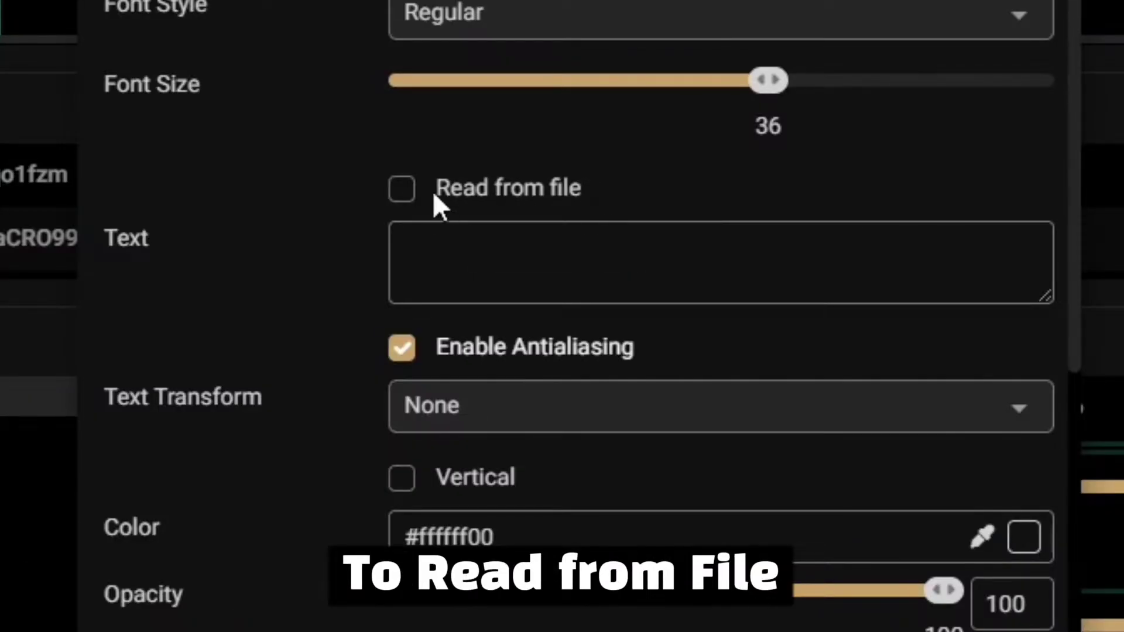
{"action": "left_click", "coordinate": [403, 189]}
{"action": "right_click", "coordinate": [300, 351]}
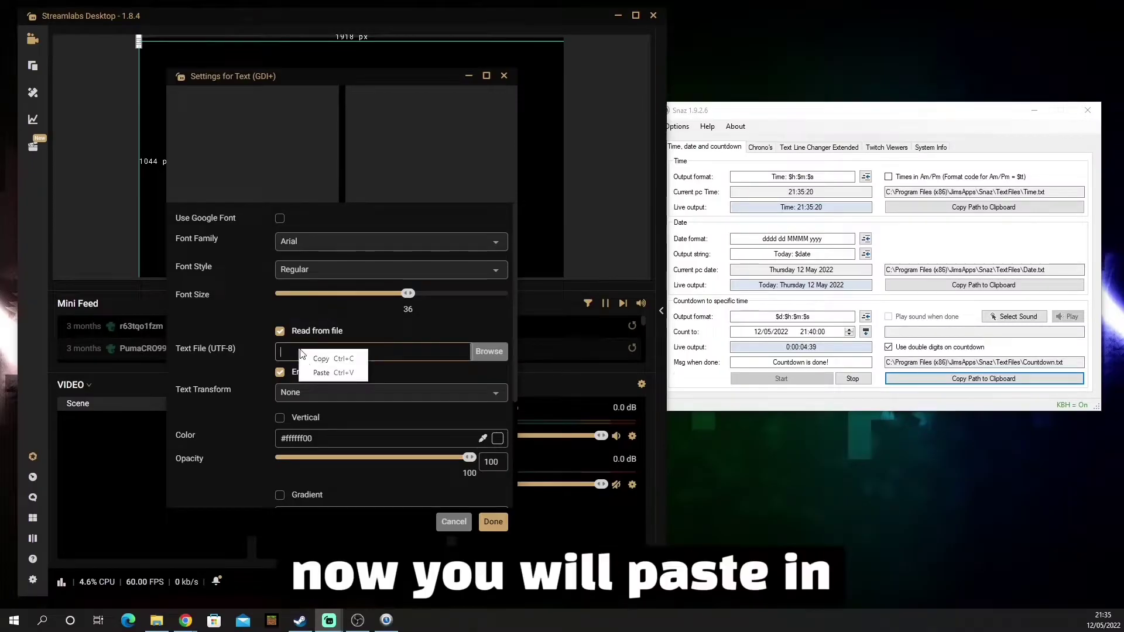
{"action": "left_click", "coordinate": [321, 374]}
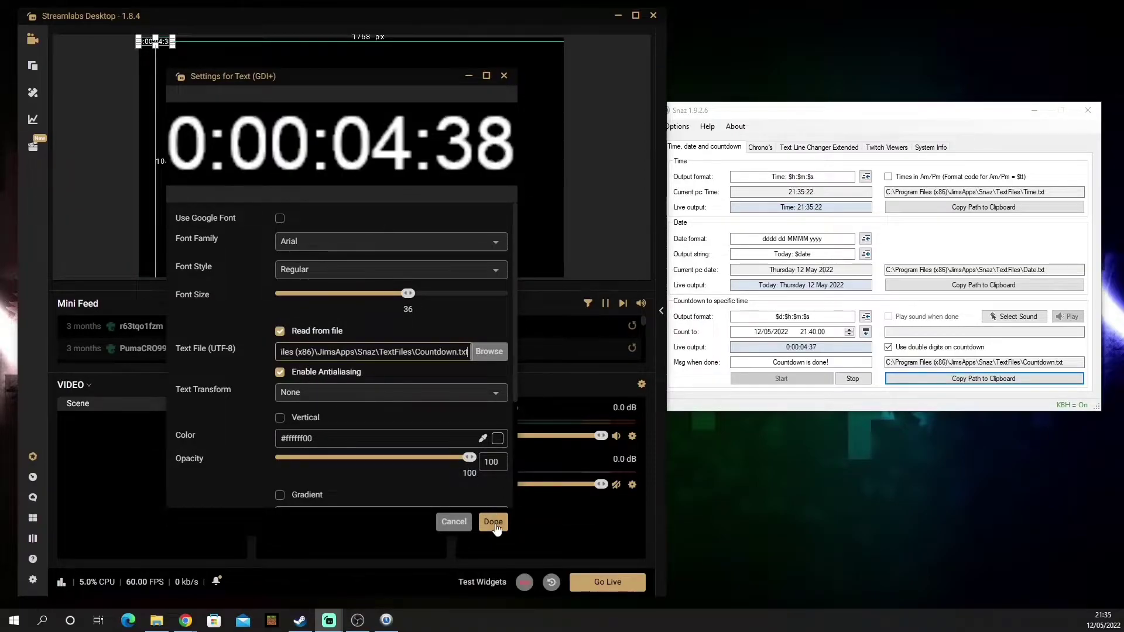
Enlarge the countdown text to minutes and seconds and place it near the scene top
{"action": "left_click", "coordinate": [493, 523]}
{"action": "left_click_drag", "start_coordinate": [173, 46], "coordinate": [336, 84]}
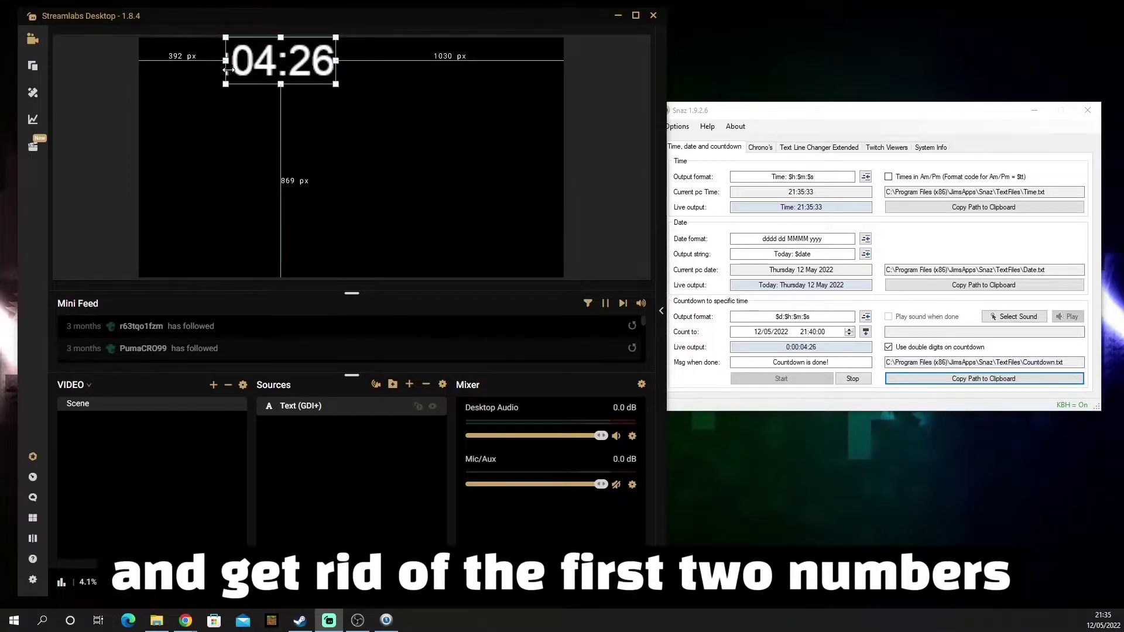
{"action": "left_click_drag", "start_coordinate": [275, 64], "coordinate": [226, 94]}
{"action": "left_click", "coordinate": [382, 156]}
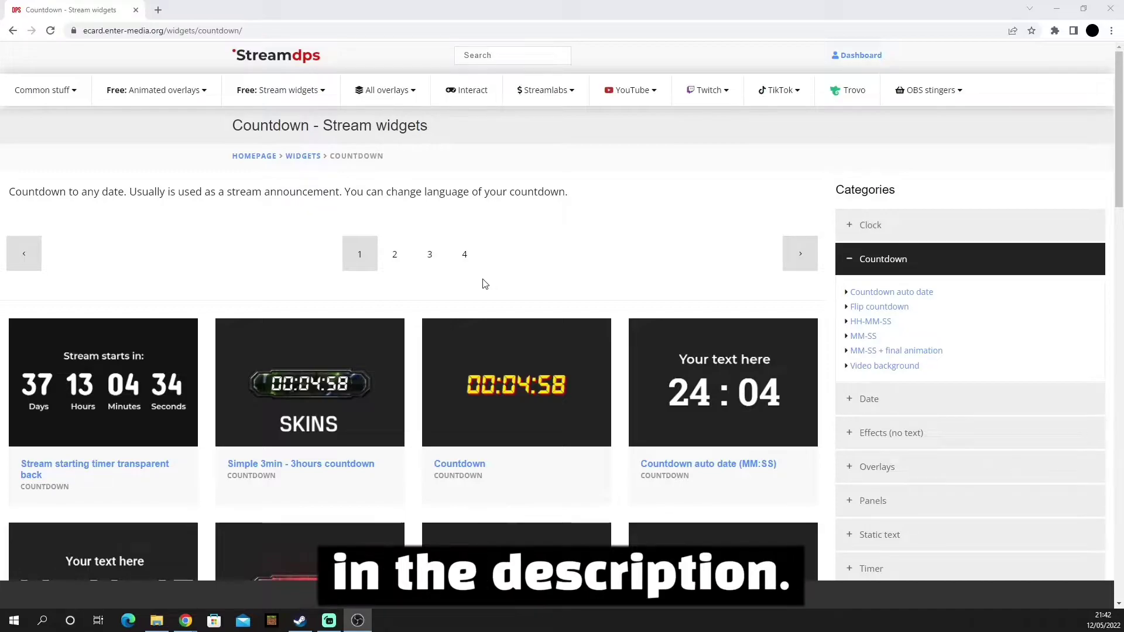
Pick StreamDPS's purple Simple 3min - 3hours countdown widget
{"action": "scroll", "coordinate": [515, 284], "scroll_direction": "down", "scroll_amount": 1}
{"action": "scroll", "coordinate": [539, 285], "scroll_direction": "down", "scroll_amount": 3}
{"action": "scroll", "coordinate": [544, 289], "scroll_direction": "down", "scroll_amount": 2}
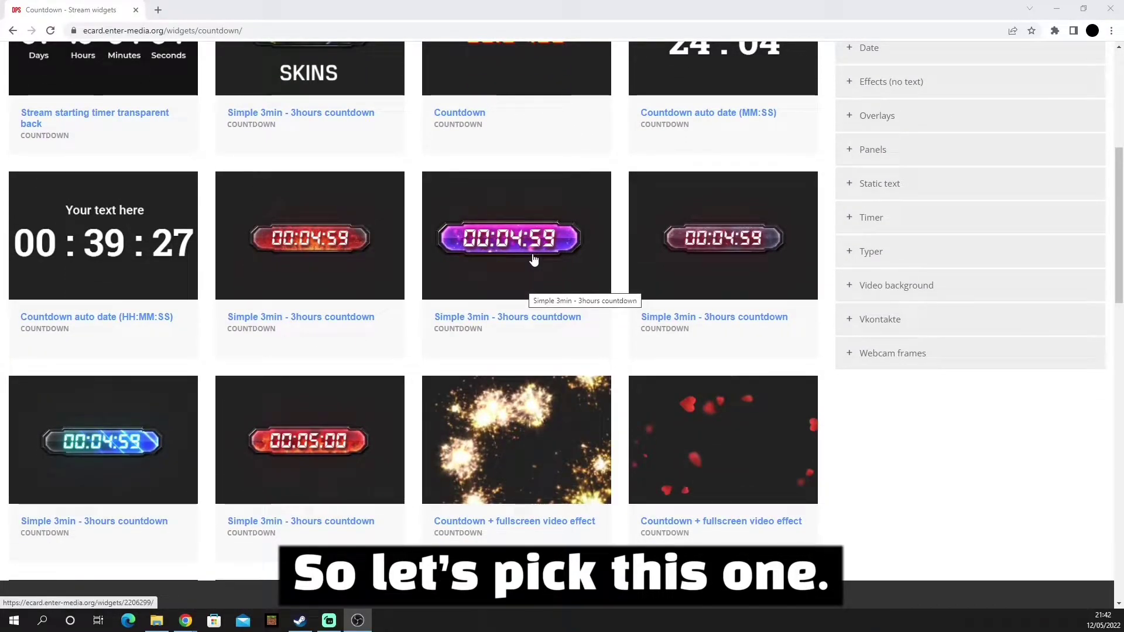
{"action": "left_click", "coordinate": [534, 259]}
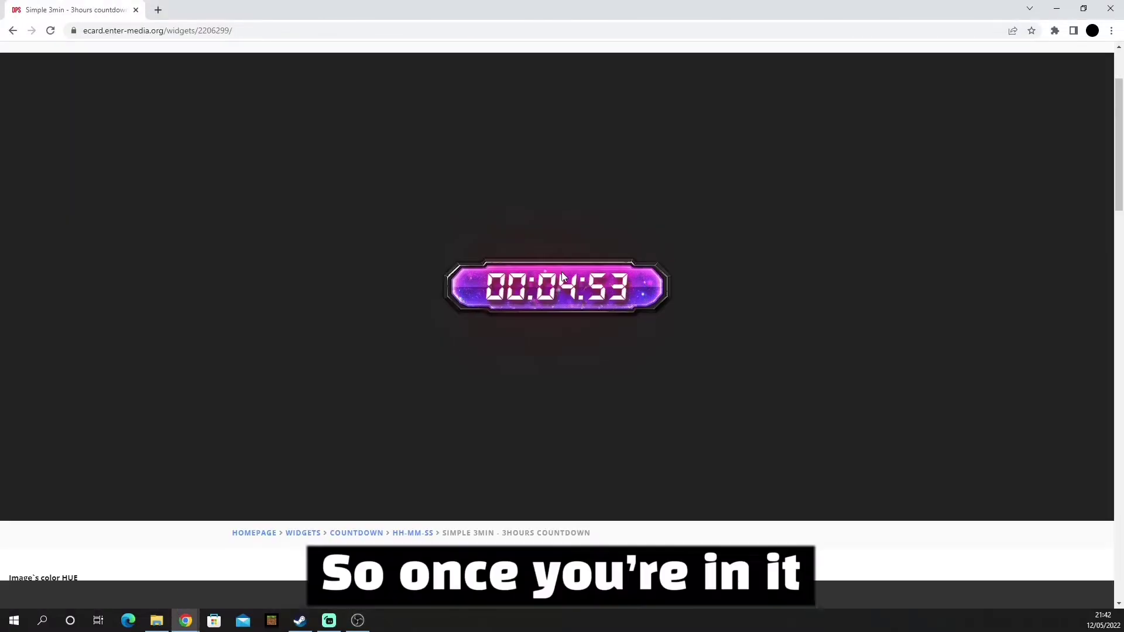
Apply the widget's 5-minute settings and copy the generated source link
{"action": "scroll", "coordinate": [563, 276], "scroll_direction": "down", "scroll_amount": 5}
{"action": "scroll", "coordinate": [564, 277], "scroll_direction": "down", "scroll_amount": 1}
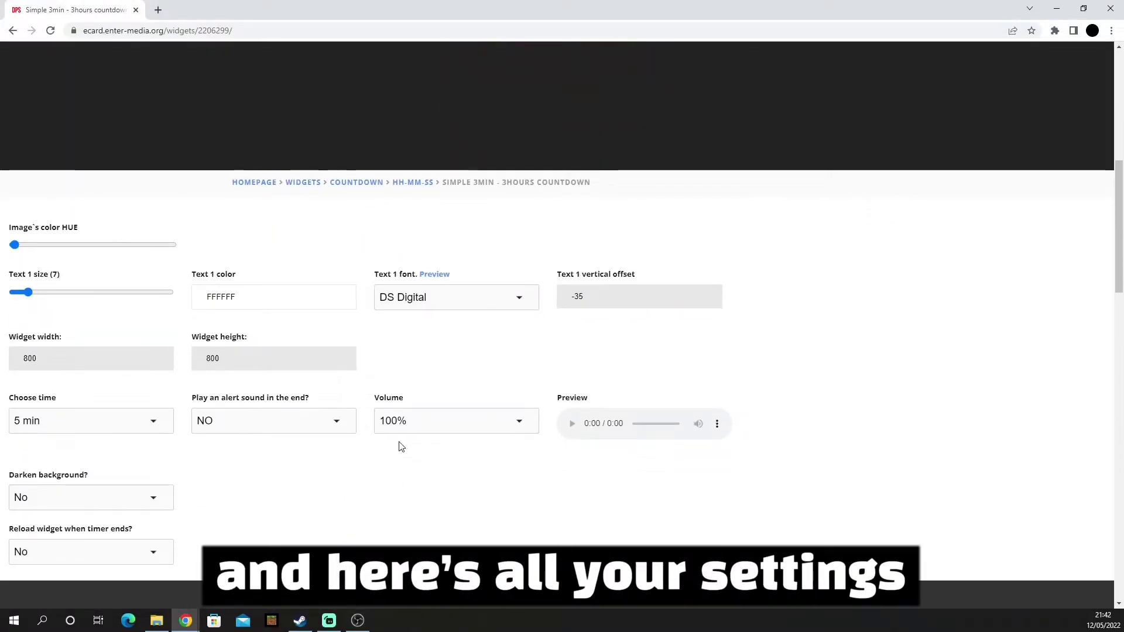
{"action": "scroll", "coordinate": [409, 409], "scroll_direction": "down", "scroll_amount": 1}
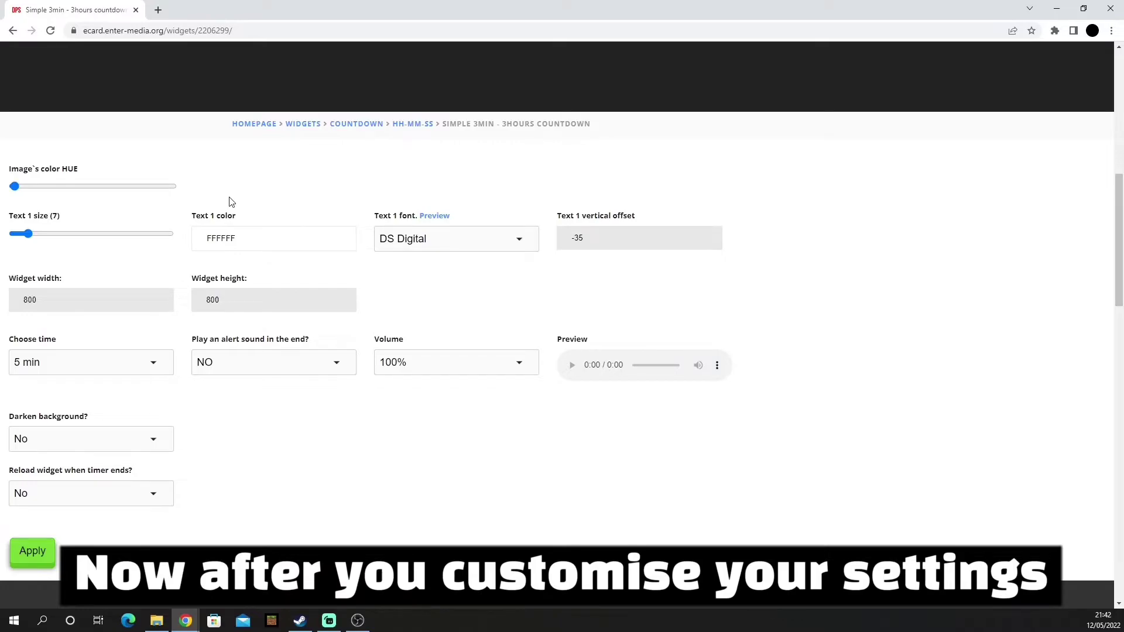
{"action": "scroll", "coordinate": [231, 202], "scroll_direction": "down", "scroll_amount": 3}
{"action": "left_click", "coordinate": [33, 379]}
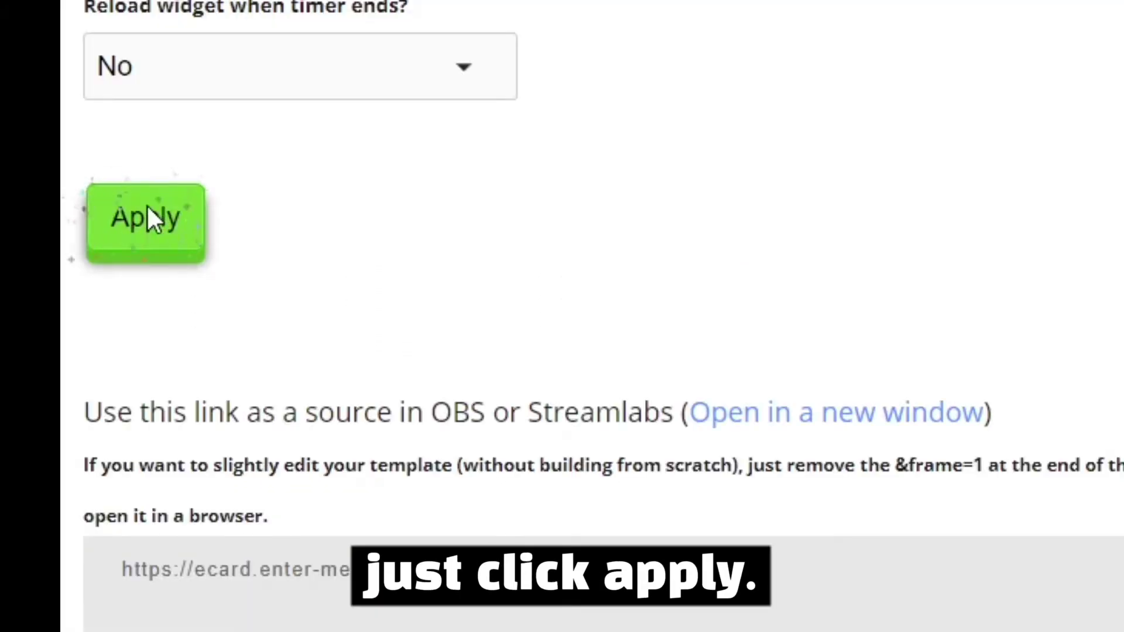
{"action": "scroll", "coordinate": [306, 372], "scroll_direction": "down", "scroll_amount": 4}
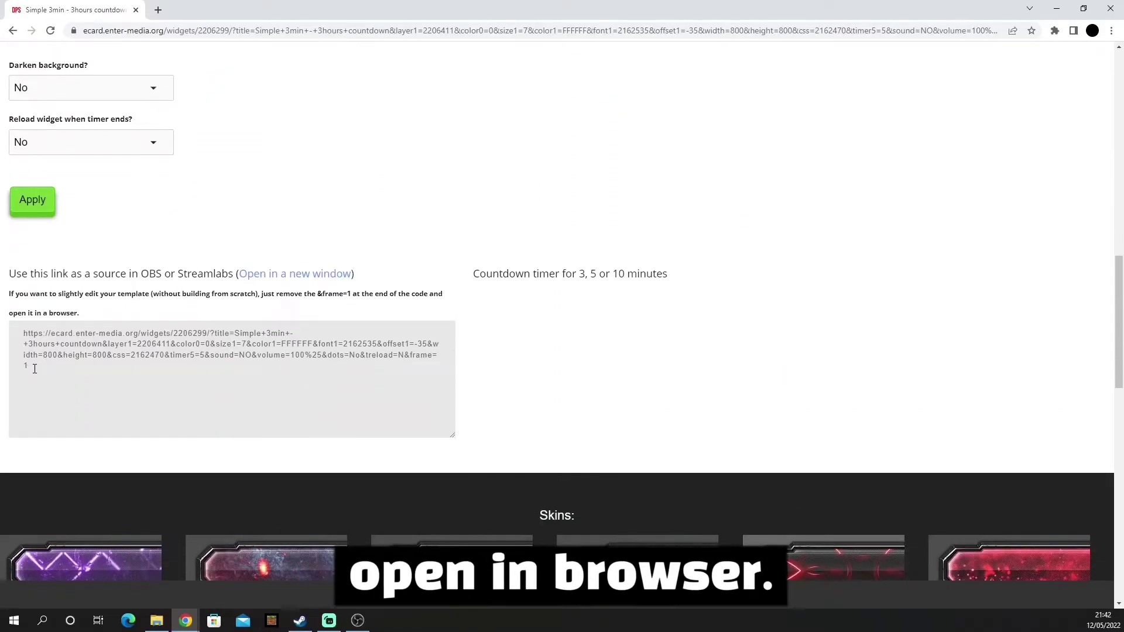
{"action": "left_click_drag", "start_coordinate": [28, 366], "coordinate": [26, 332]}
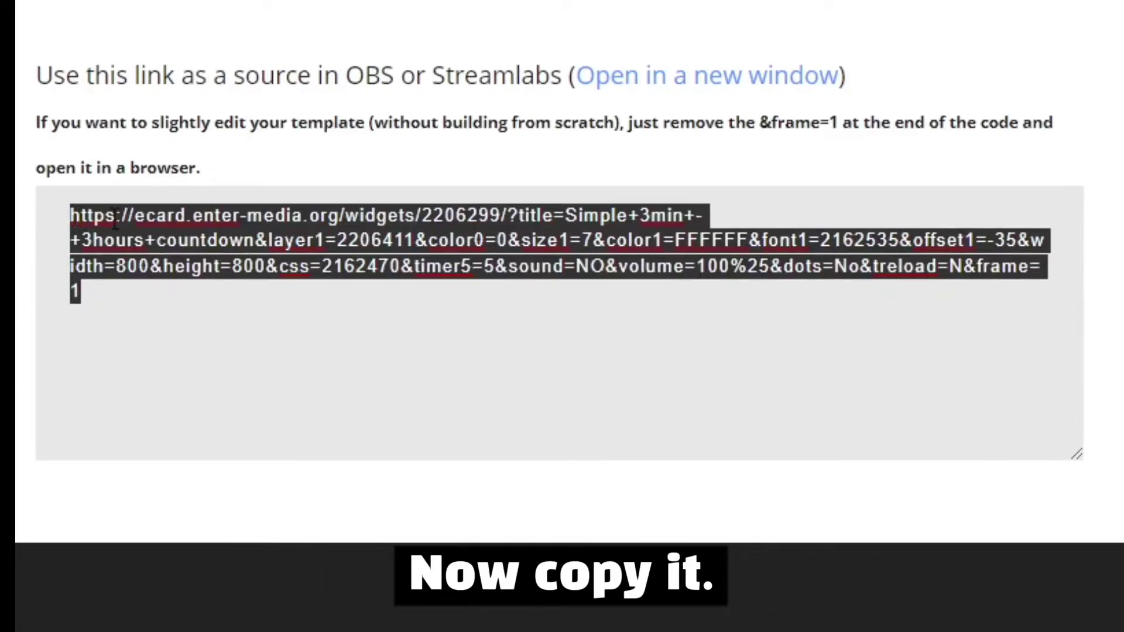
{"action": "right_click", "coordinate": [115, 220]}
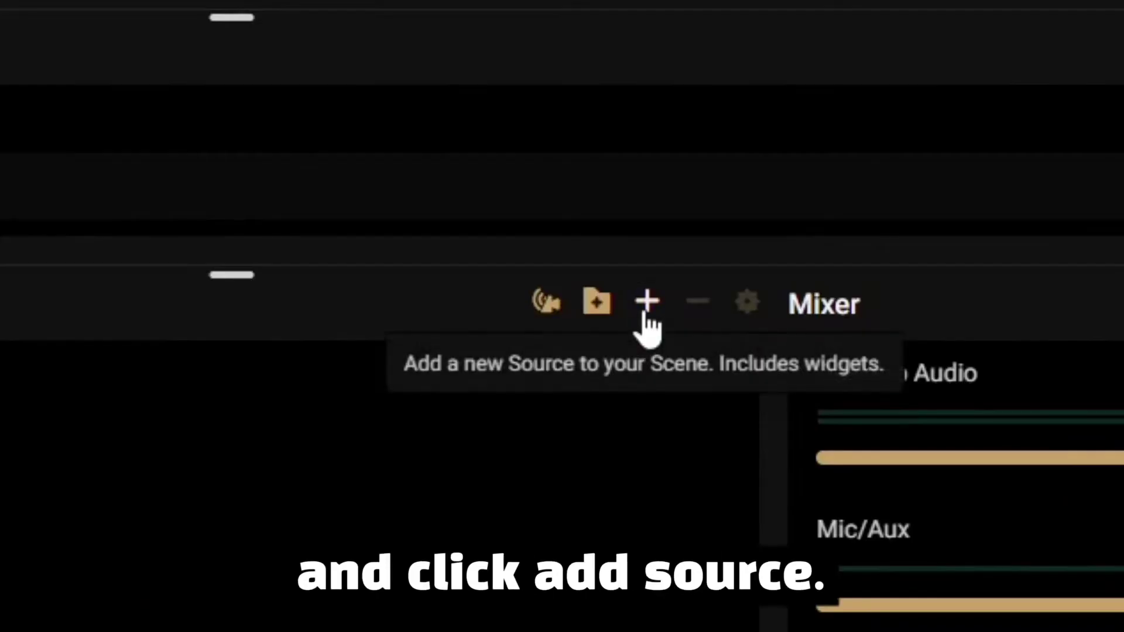
Add a Browser Source whose URL is the pasted purple StreamDPS countdown link
{"action": "left_click", "coordinate": [651, 309]}
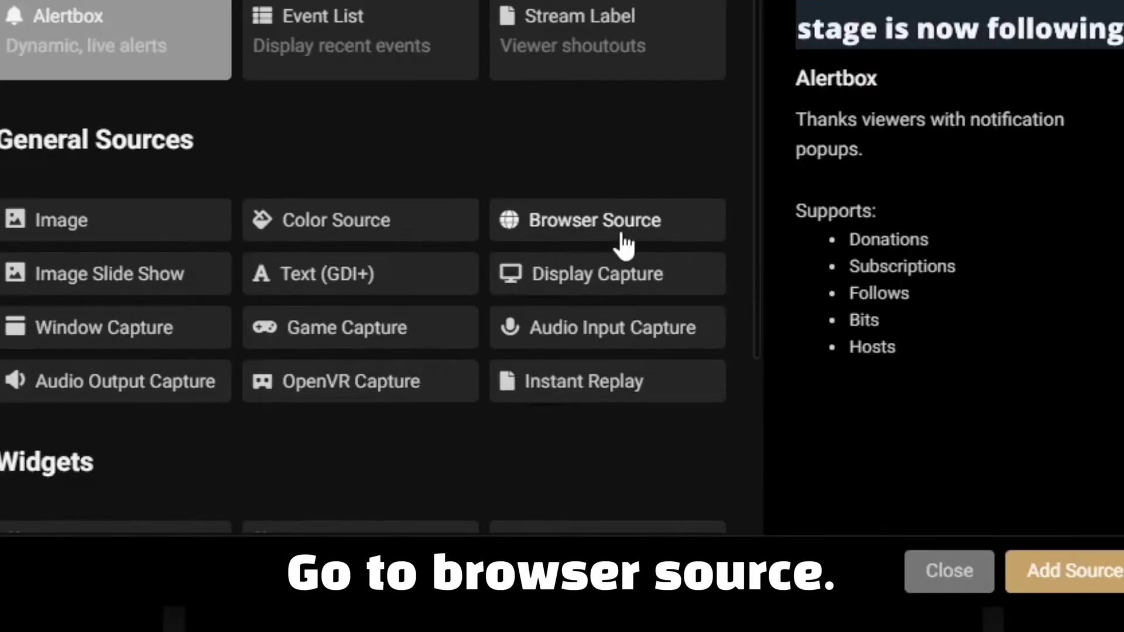
{"action": "left_click", "coordinate": [625, 244]}
{"action": "left_click", "coordinate": [788, 494]}
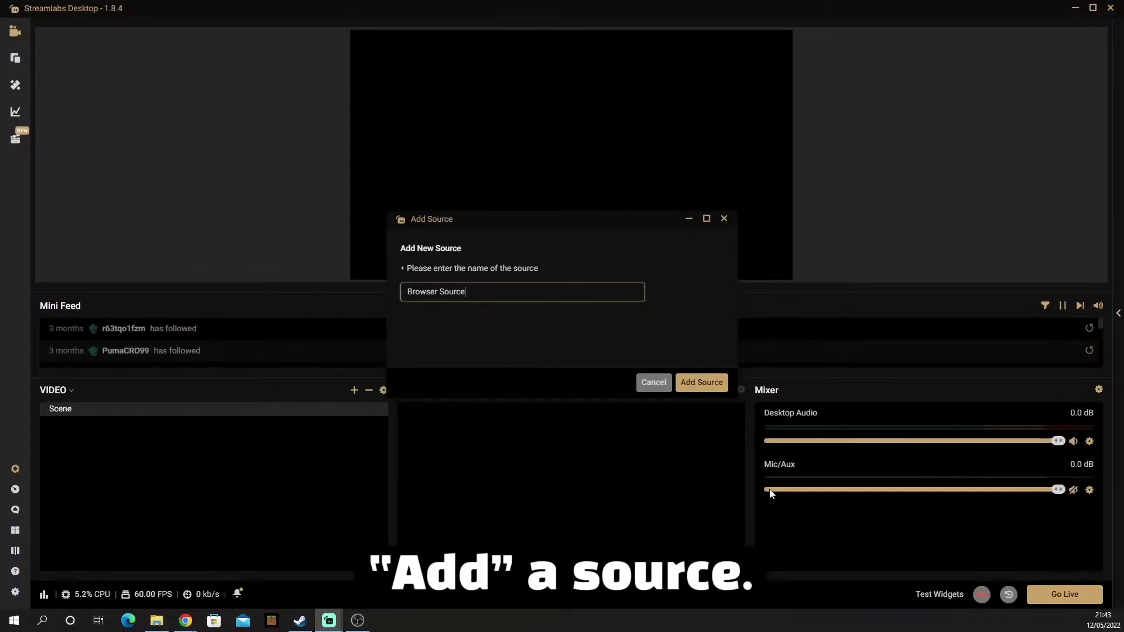
{"action": "left_click", "coordinate": [701, 383]}
{"action": "left_click_drag", "start_coordinate": [723, 251], "coordinate": [504, 246]}
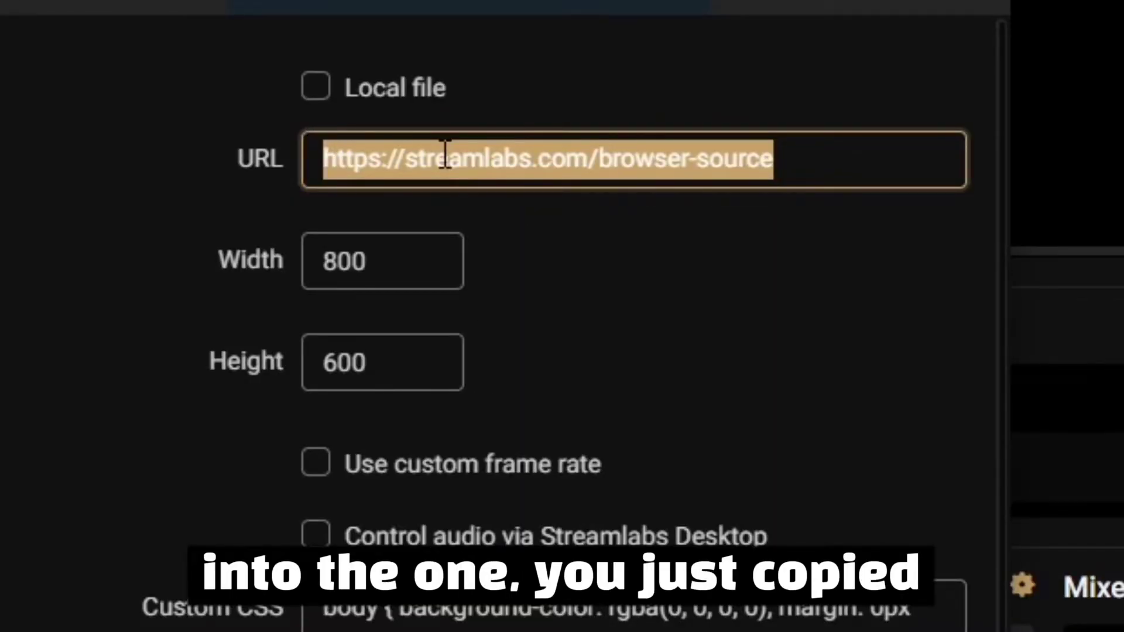
{"action": "key", "text": "ctrl+v"}
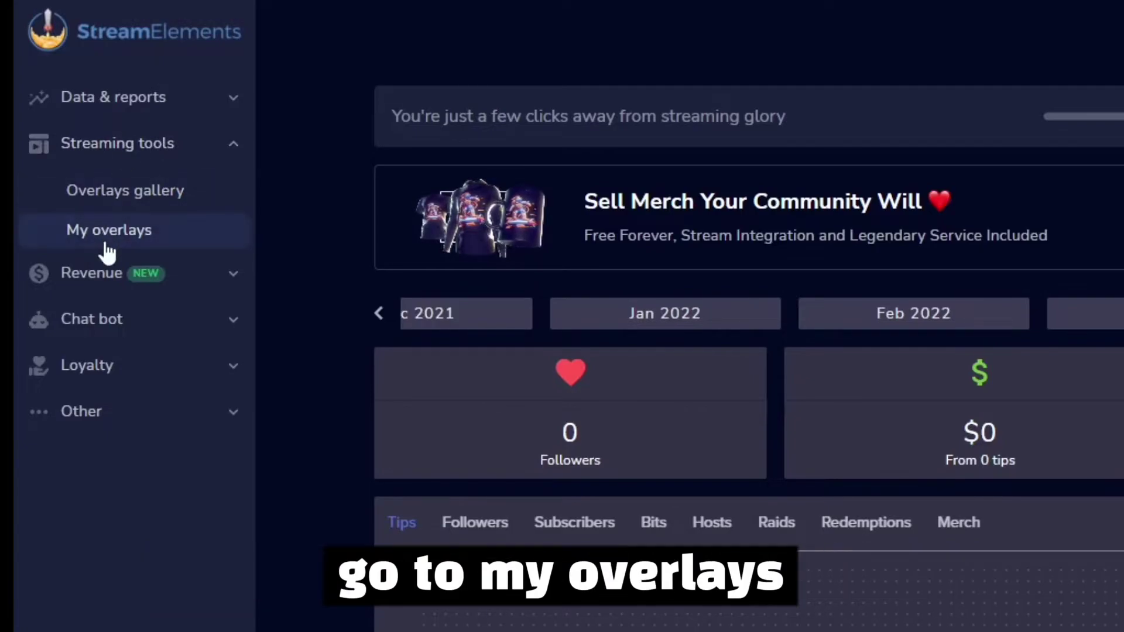
Create a new StreamElements overlay from My Overlays at 1080p
{"action": "left_click", "coordinate": [107, 246]}
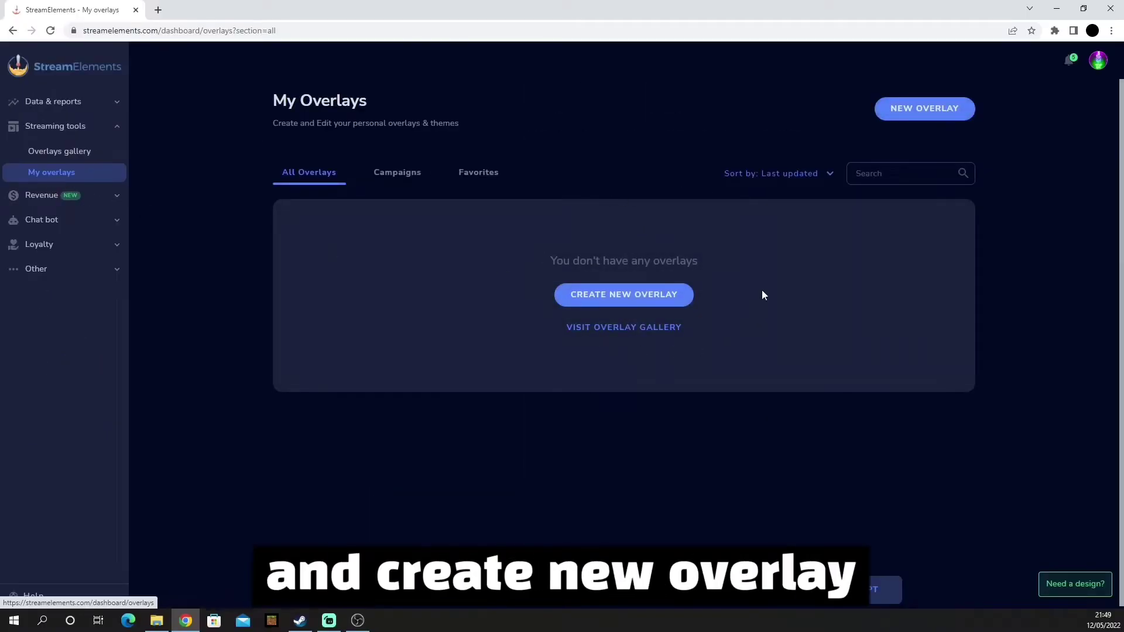
{"action": "left_click", "coordinate": [613, 296]}
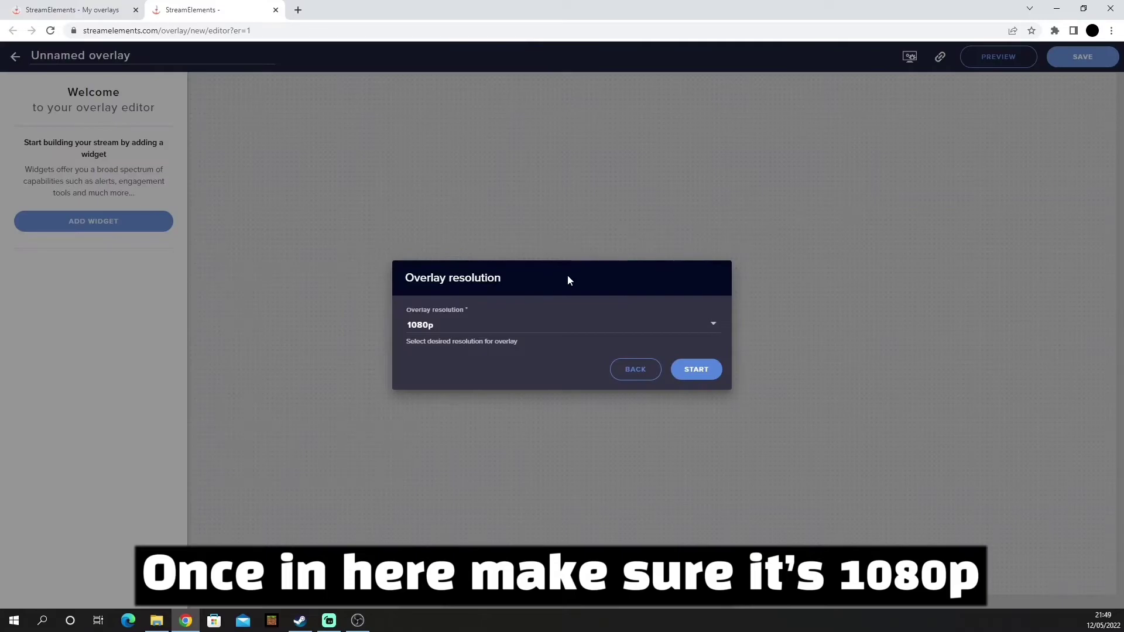
Add a 5-minute Engagement Countdown widget and drag it onto the canvas
{"action": "left_click", "coordinate": [696, 370]}
{"action": "left_click", "coordinate": [103, 225]}
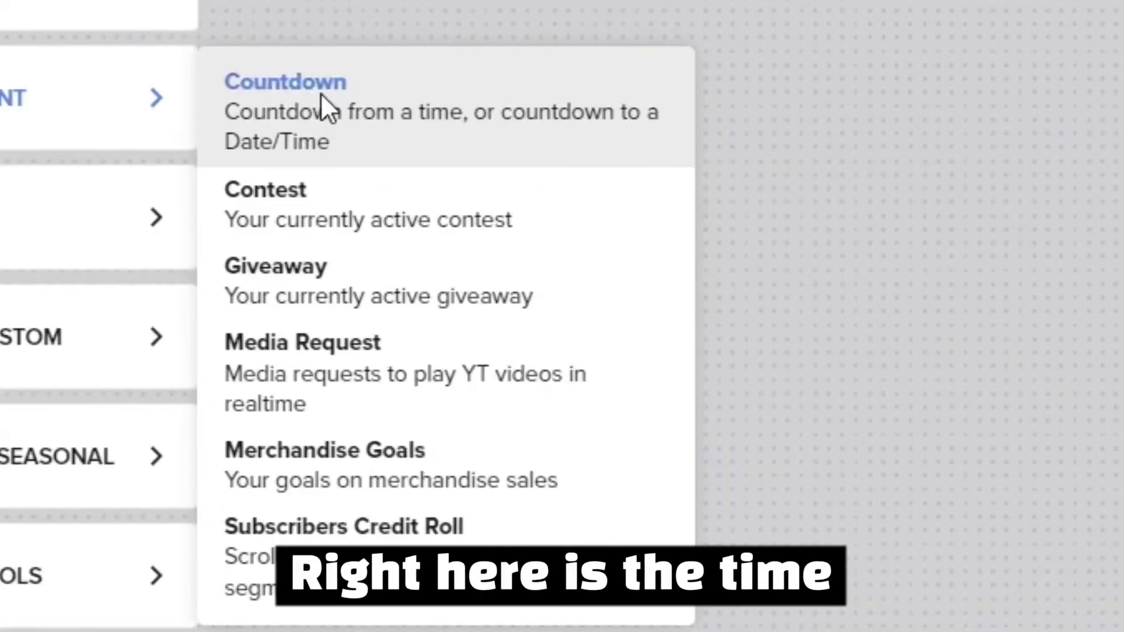
{"action": "left_click", "coordinate": [690, 193]}
{"action": "mouse_move", "coordinate": [110, 194]}
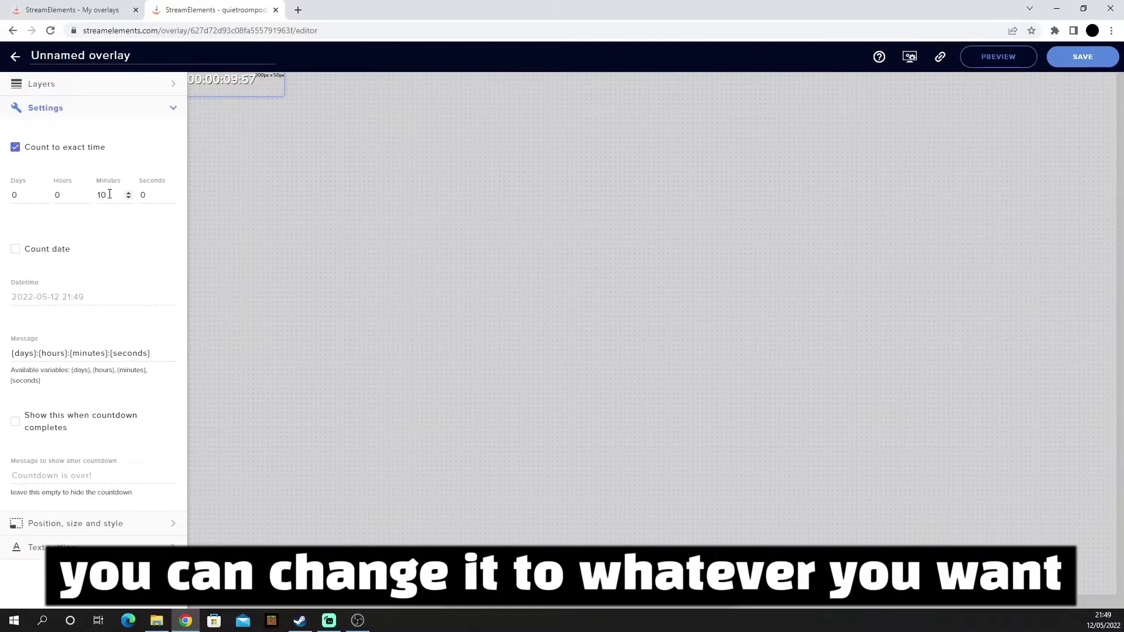
{"action": "type", "text": "5"}
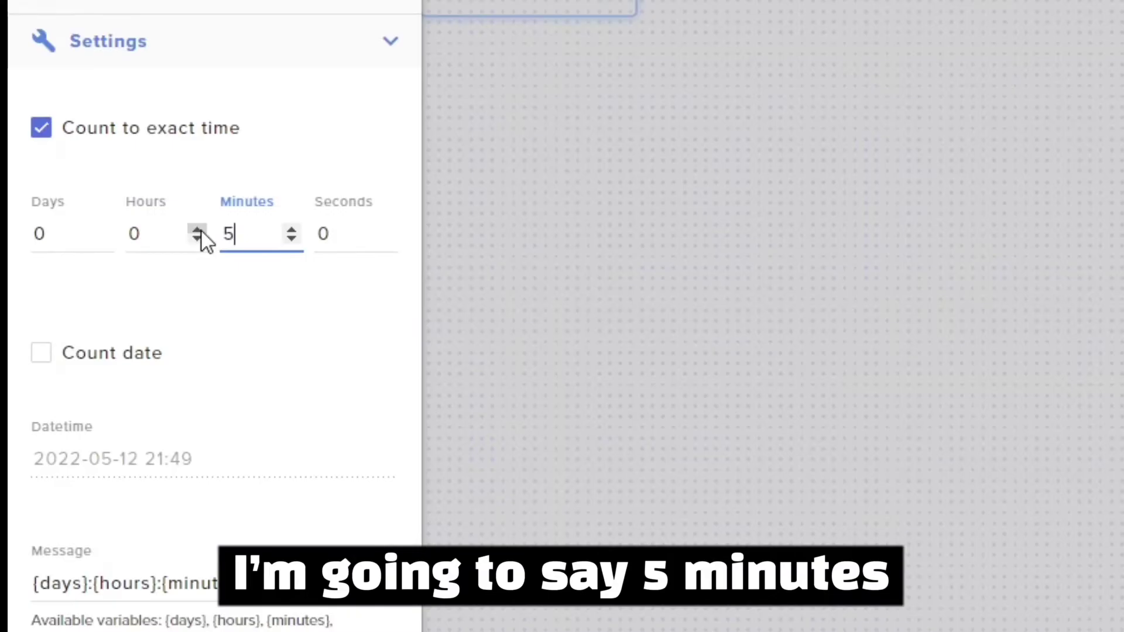
{"action": "left_click_drag", "start_coordinate": [236, 91], "coordinate": [427, 182]}
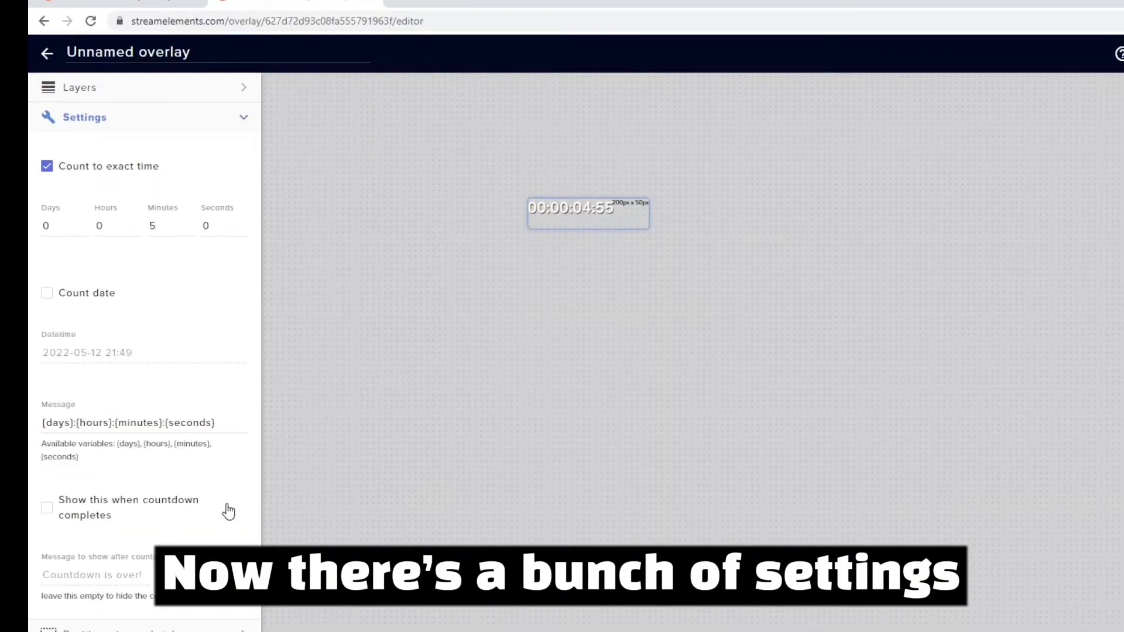
Review the countdown's position, size, style and text settings
{"action": "left_click", "coordinate": [88, 629]}
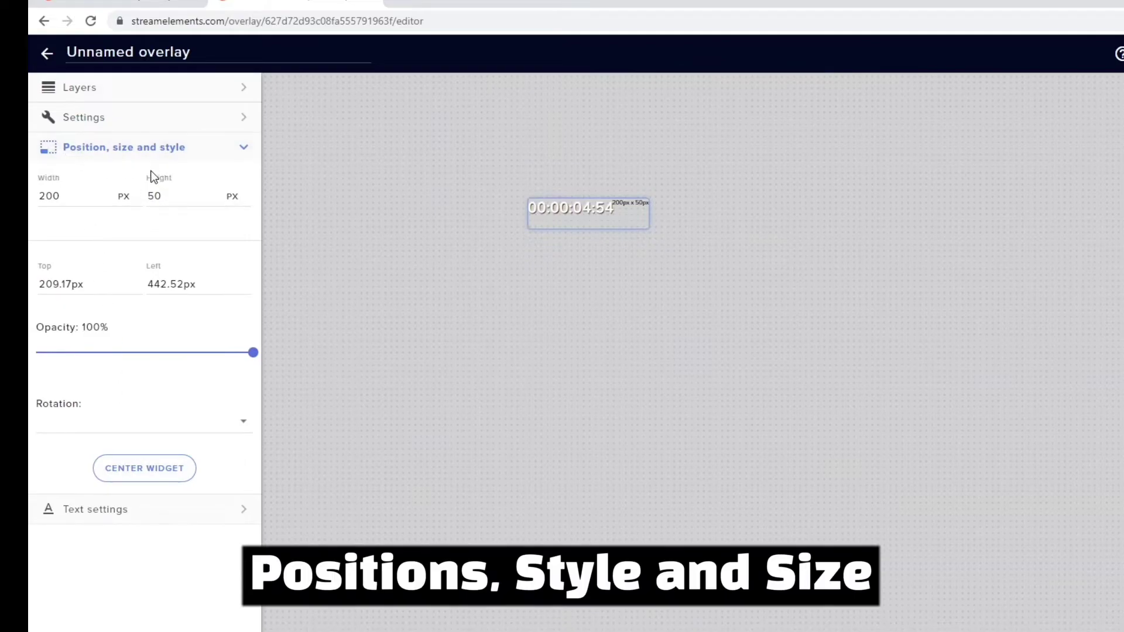
{"action": "left_click", "coordinate": [151, 154]}
{"action": "left_click", "coordinate": [139, 182]}
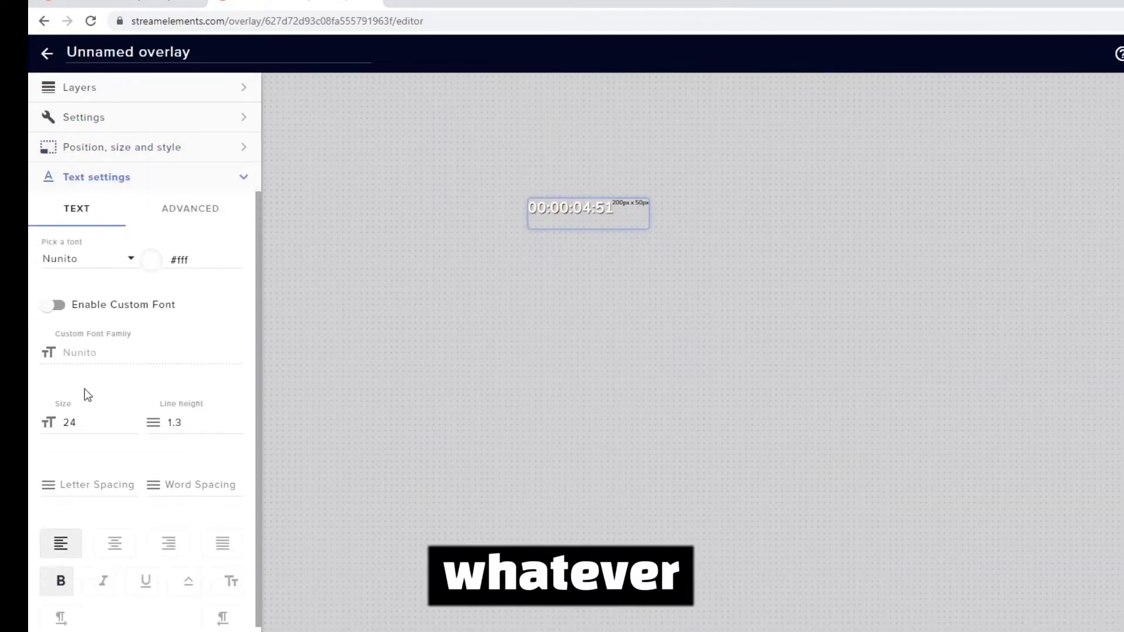
{"action": "mouse_move", "coordinate": [138, 402]}
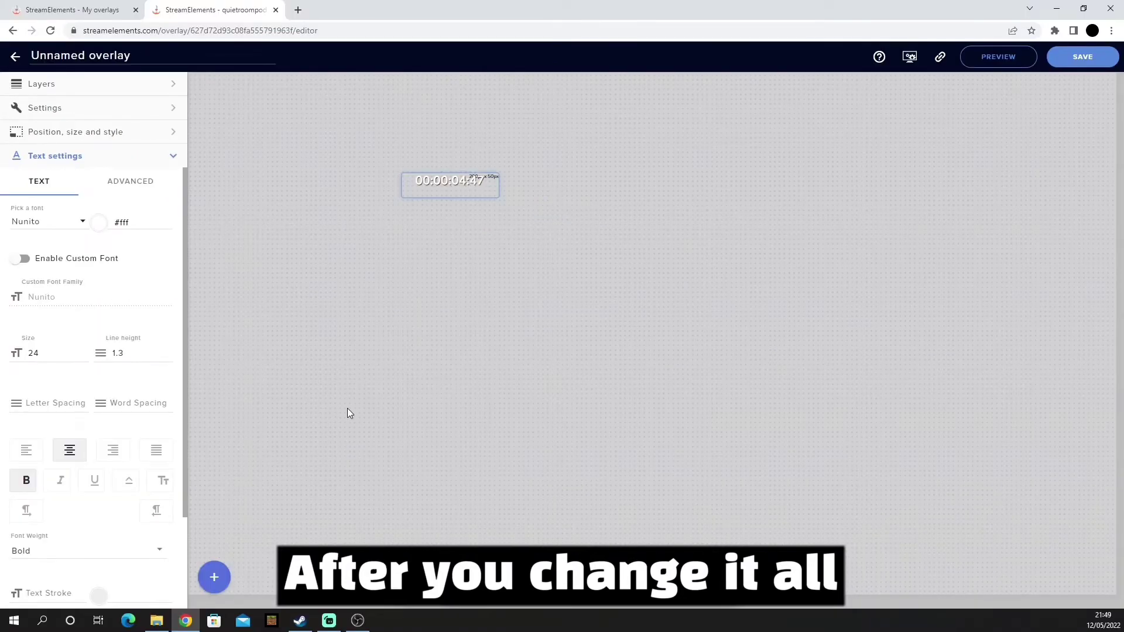
Save the StreamElements overlay with the name 'CO'
{"action": "left_click", "coordinate": [1089, 56]}
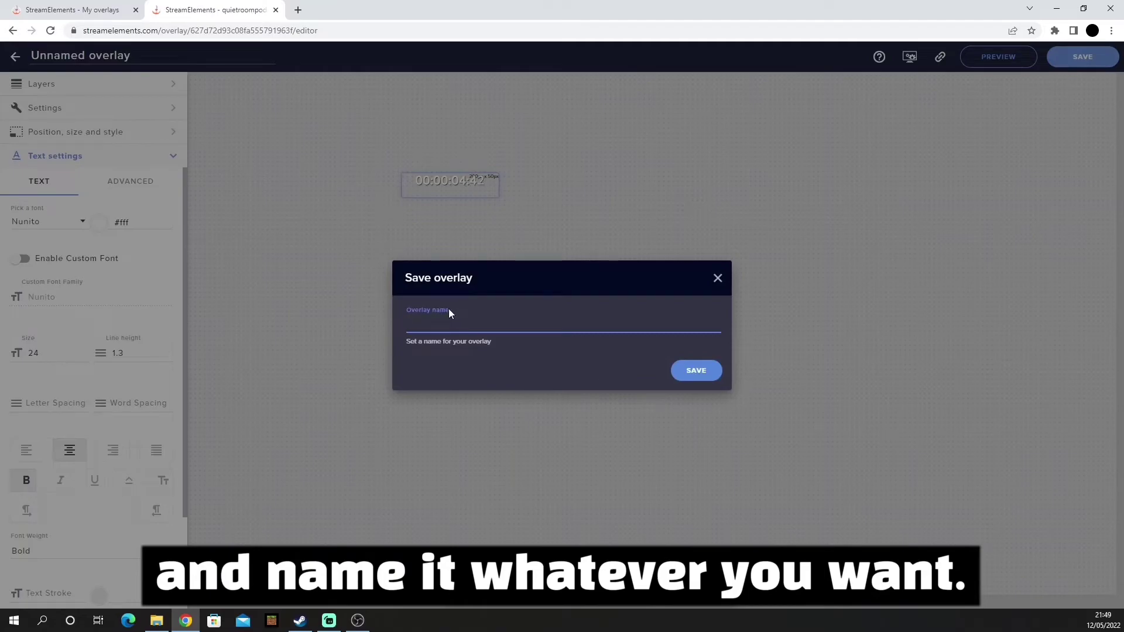
{"action": "type", "text": "CO"}
{"action": "key", "text": "Return"}
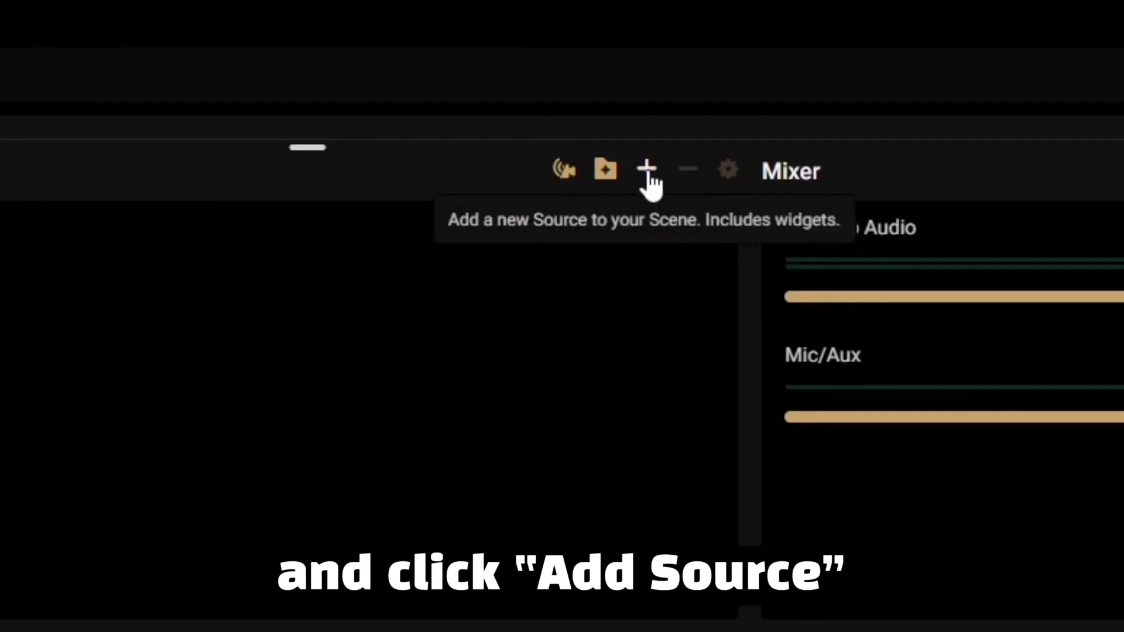
Add a Browser Source whose URL is the pasted StreamElements overlay link
{"action": "left_click", "coordinate": [709, 389]}
{"action": "left_click", "coordinate": [589, 346]}
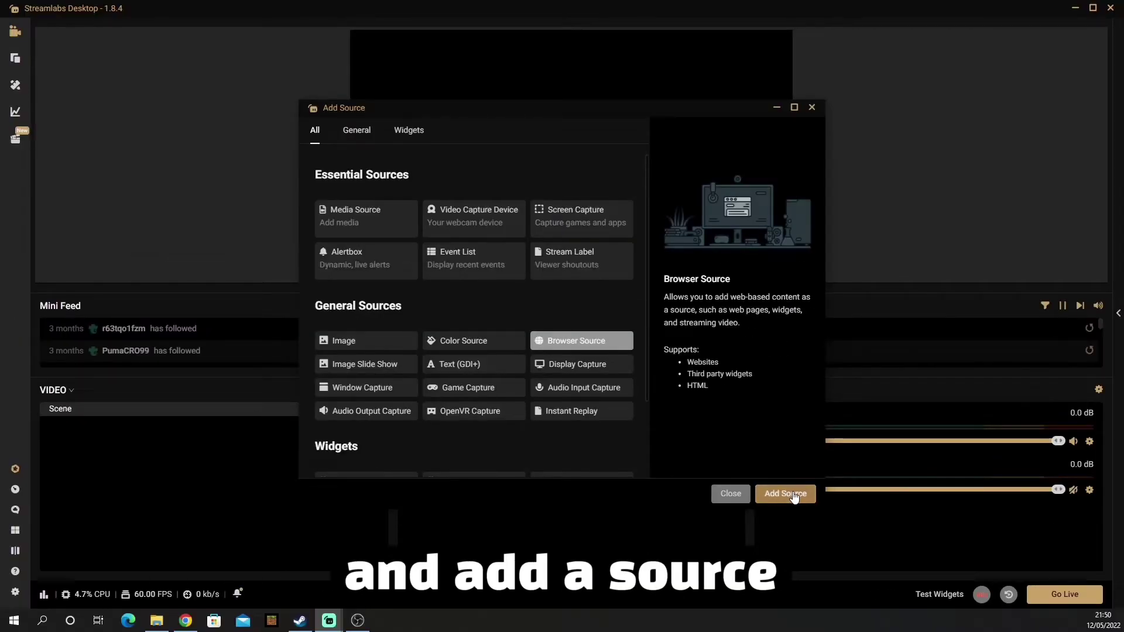
{"action": "left_click", "coordinate": [792, 492]}
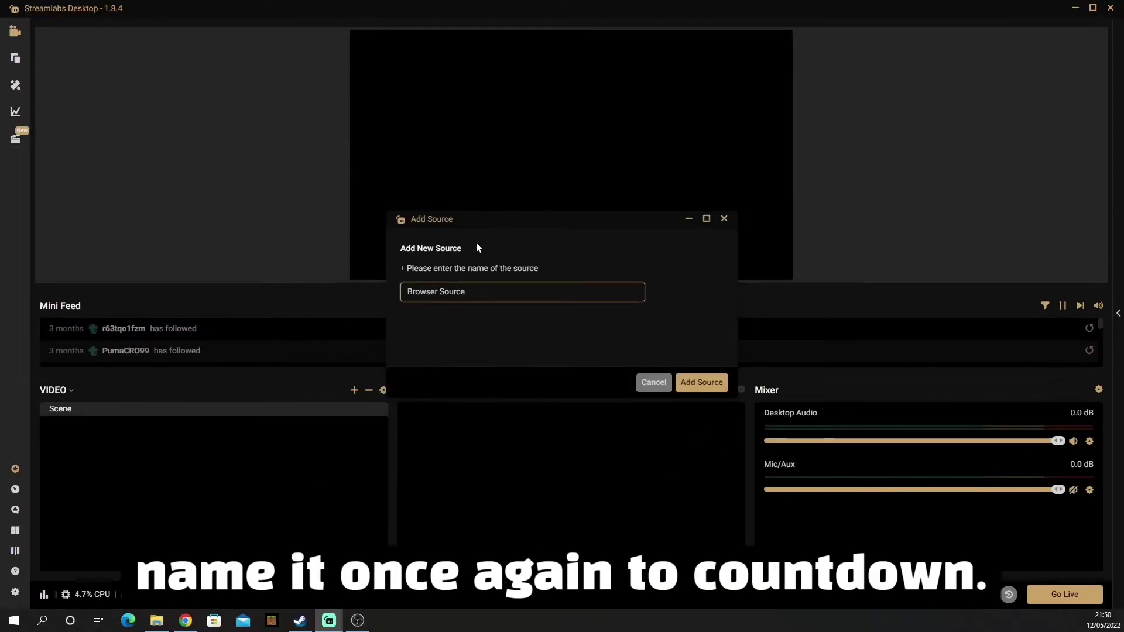
{"action": "left_click", "coordinate": [703, 383]}
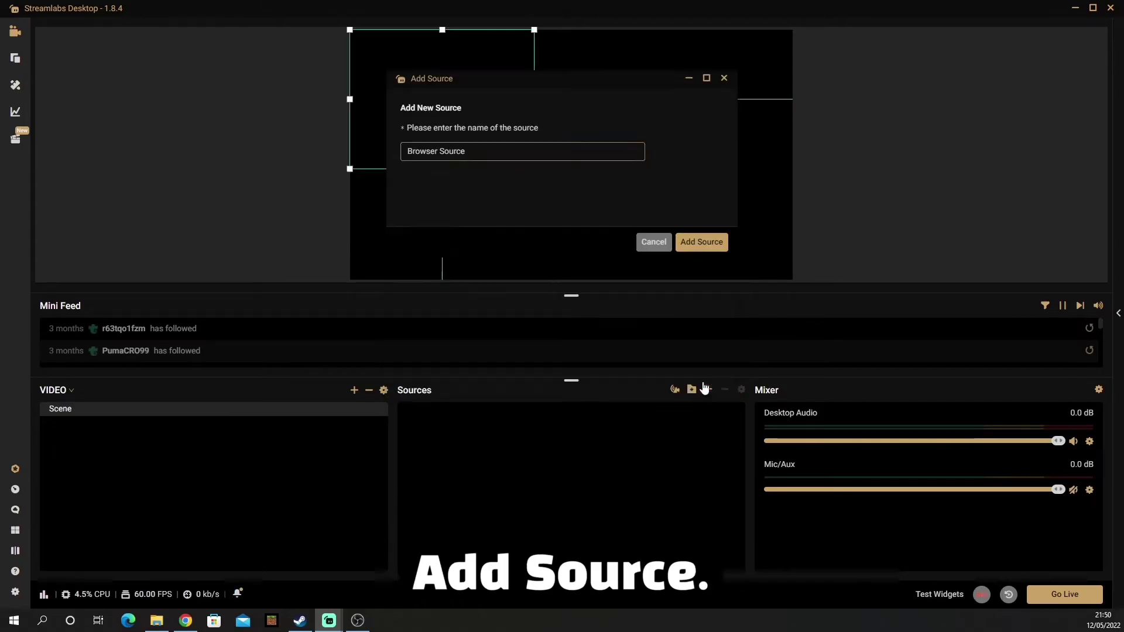
{"action": "key", "text": "ctrl+a"}
{"action": "key", "text": "BackSpace"}
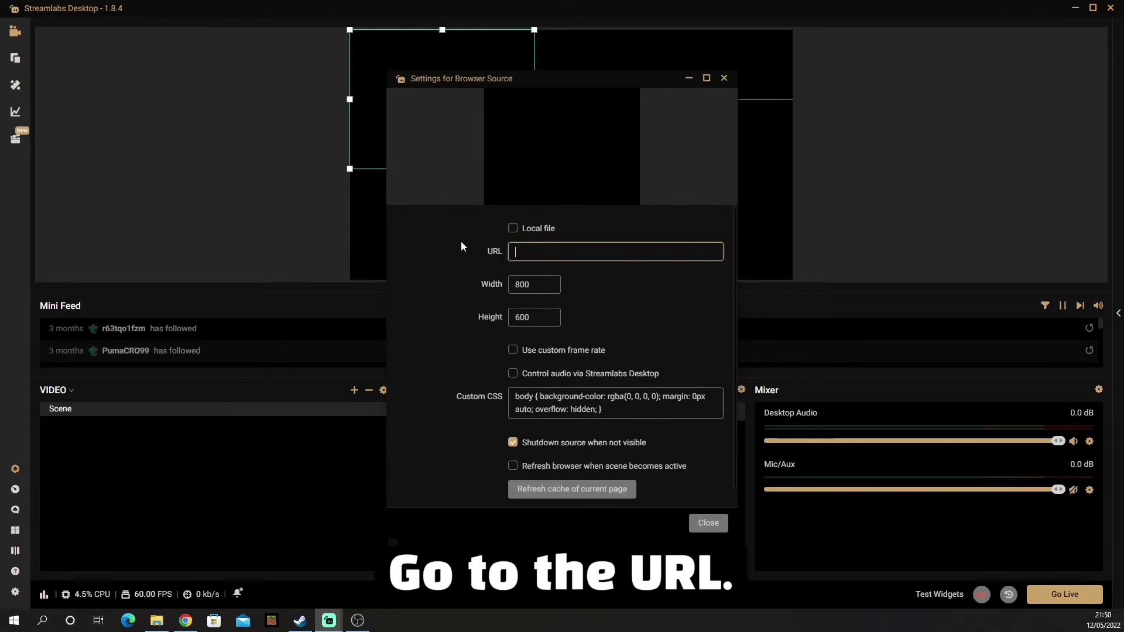
{"action": "key", "text": "ctrl+v"}
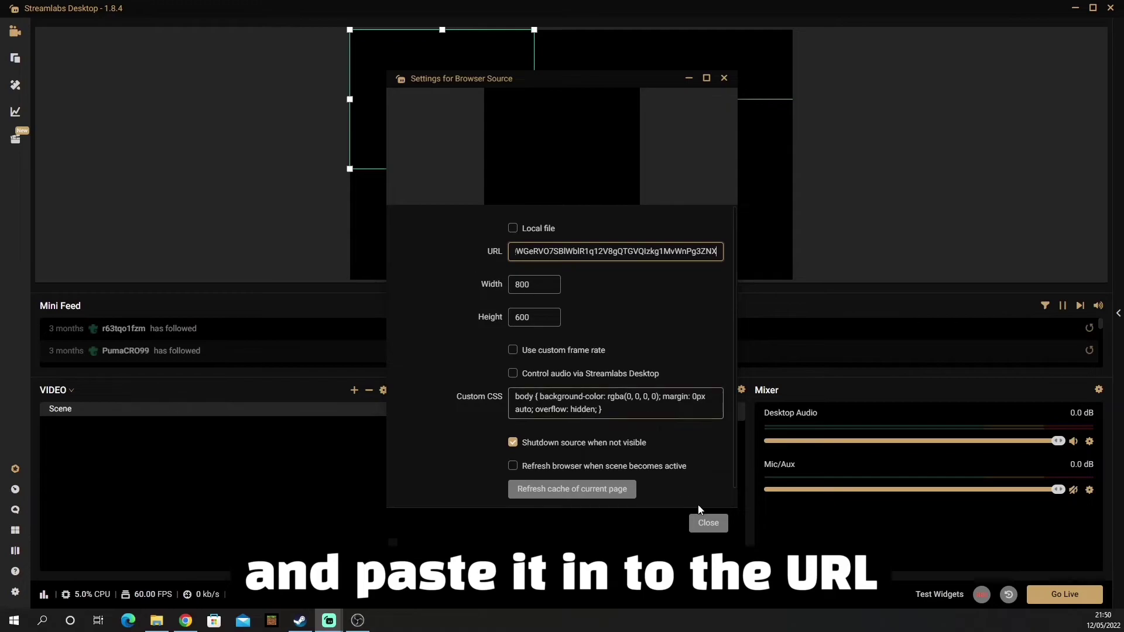
{"action": "left_click", "coordinate": [708, 523]}
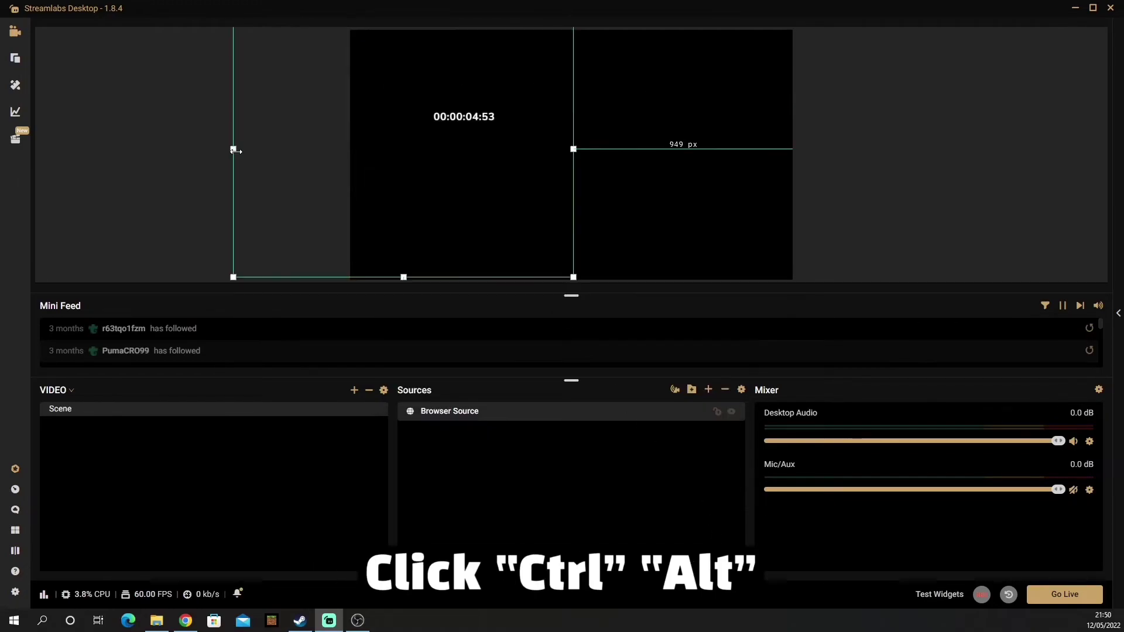
Alt-drag the browser source's left edge so the countdown reads :00:04:51
{"action": "left_click_drag", "start_coordinate": [234, 150], "coordinate": [378, 161]}
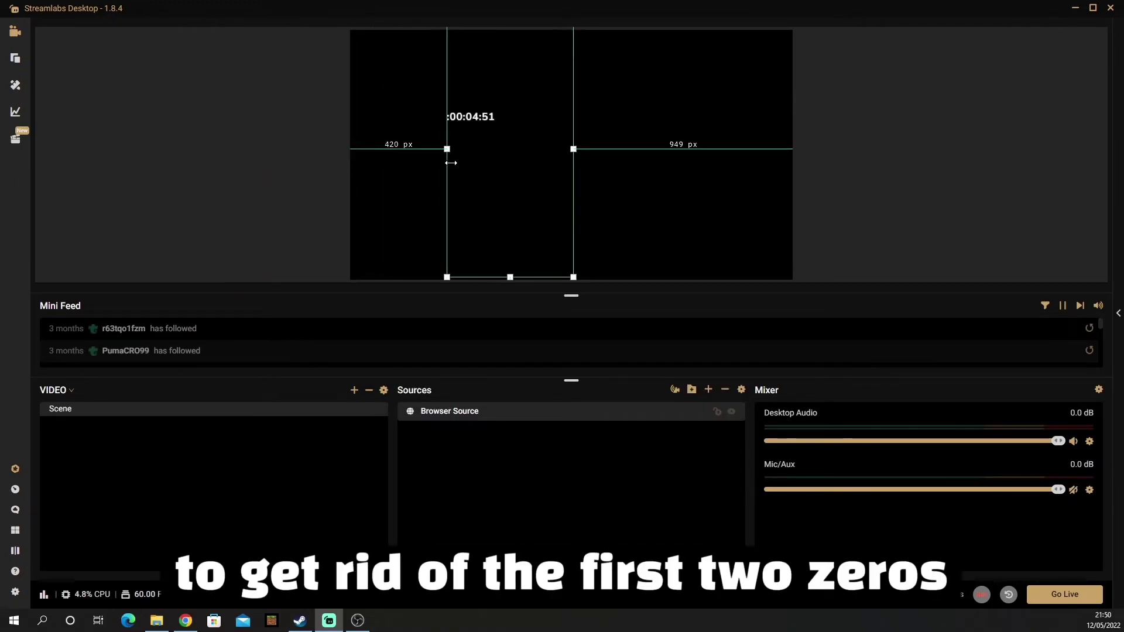